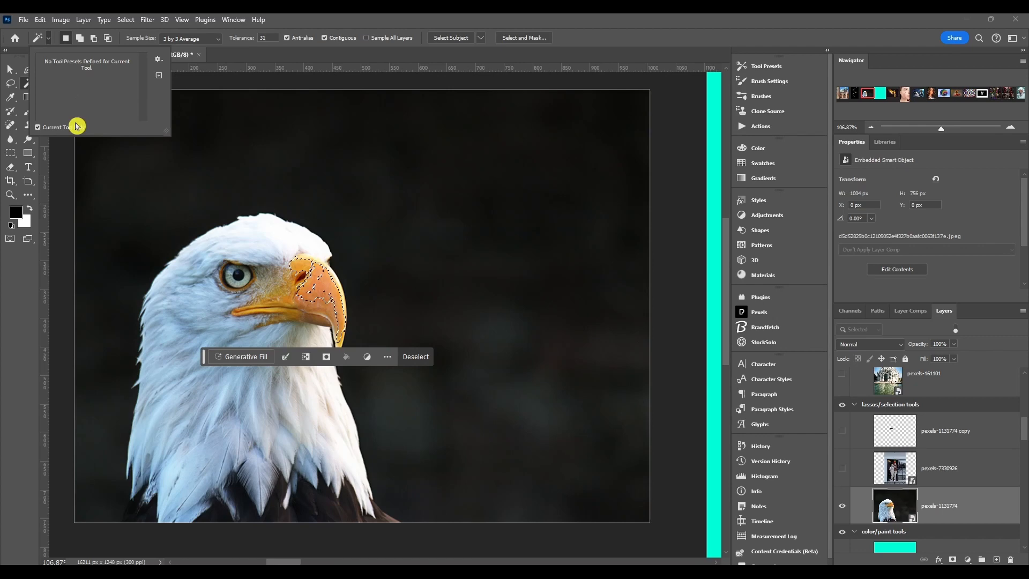
Narrow the Magic Wand selection to just the eagle's beak by subtracting the selected head feathers.
{"action": "left_click", "coordinate": [43, 38]}
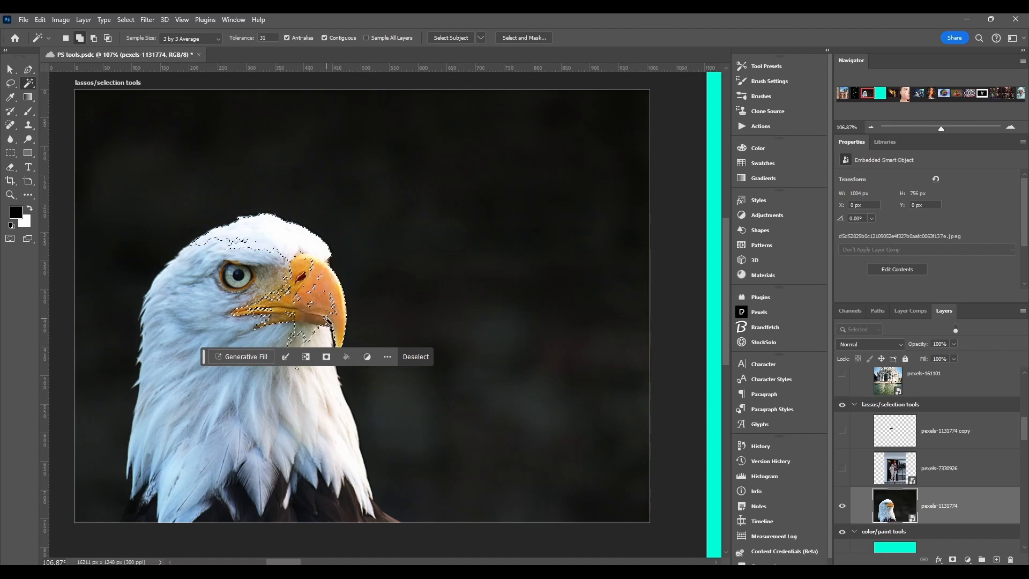
{"action": "left_click", "coordinate": [306, 257], "text": "shift"}
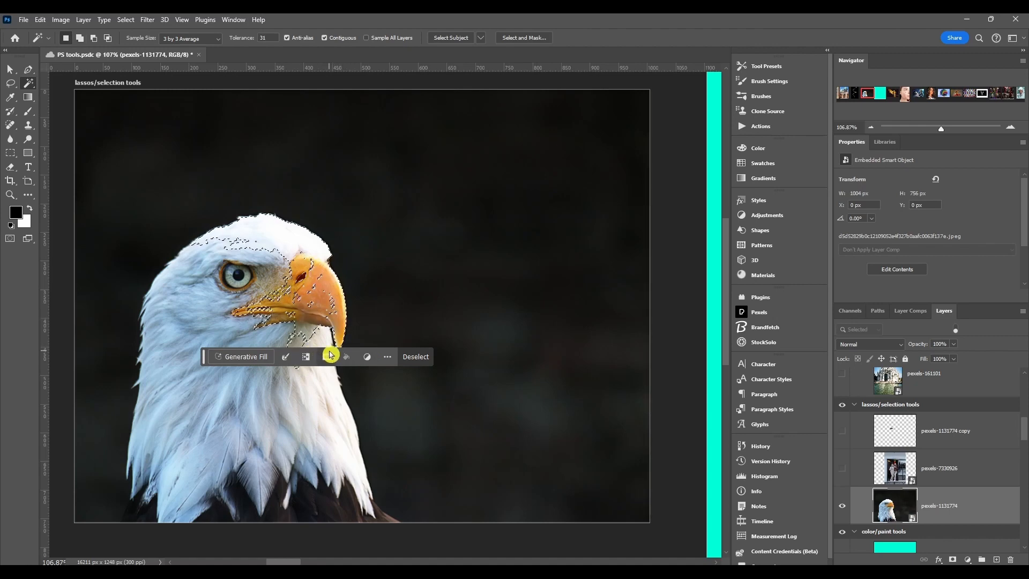
{"action": "key", "text": "alt"}
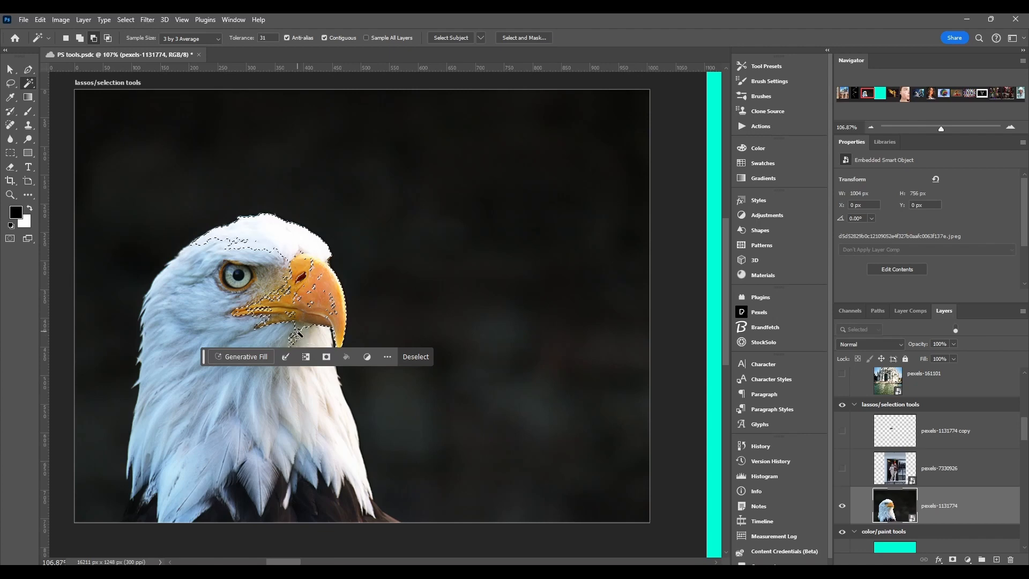
{"action": "left_click", "coordinate": [297, 332], "text": "alt"}
{"action": "left_click", "coordinate": [289, 234], "text": "alt"}
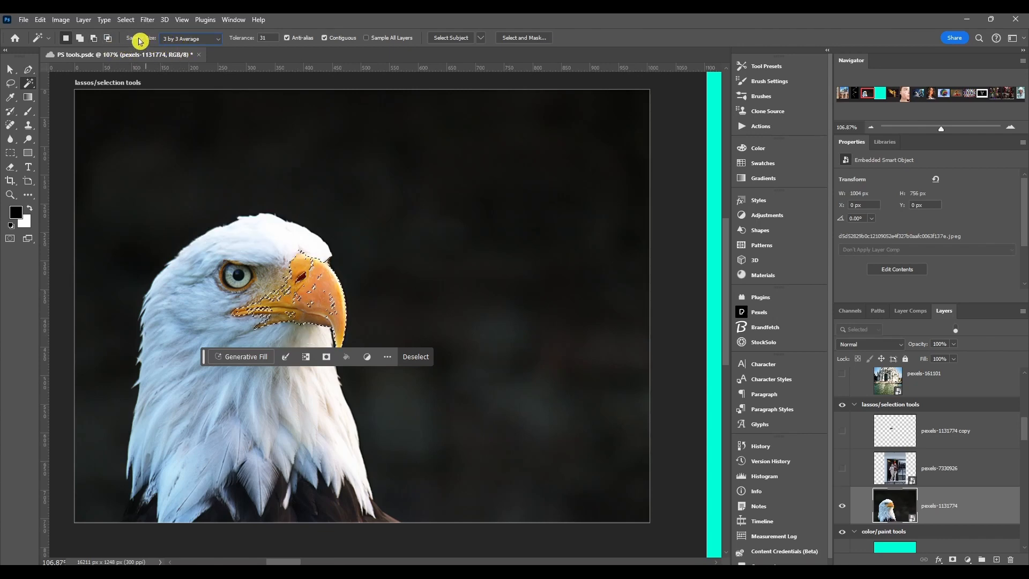
Set Sample Size to 5 by 5 Average and reselect the eagle's beak with the Magic Wand.
{"action": "left_click", "coordinate": [194, 41]}
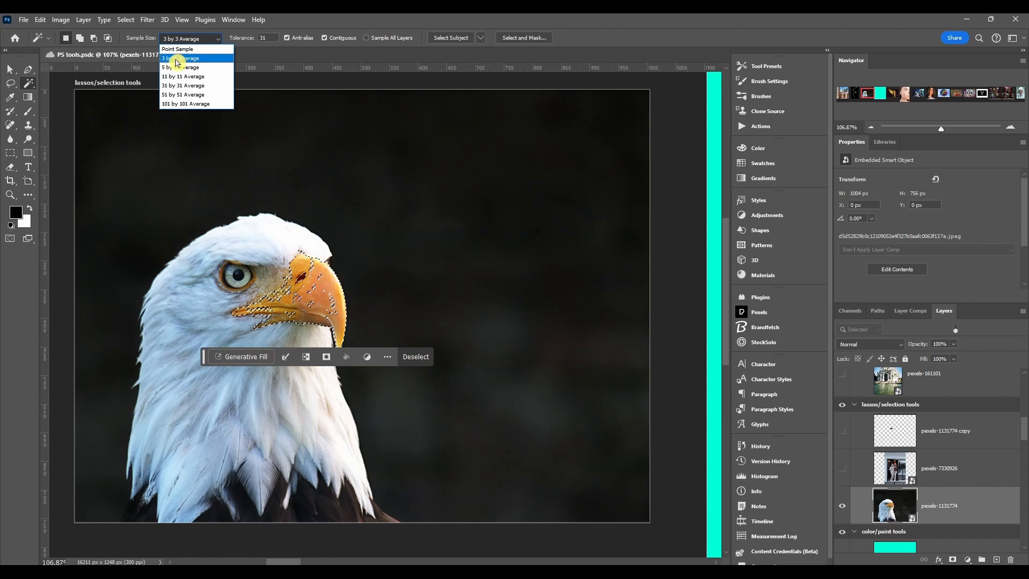
{"action": "left_click", "coordinate": [178, 67]}
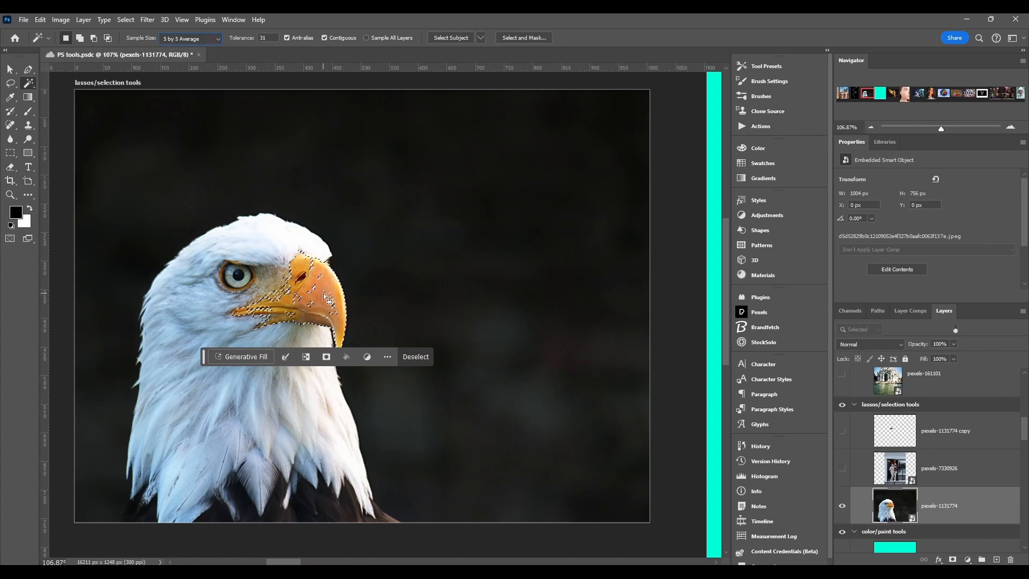
{"action": "key", "text": "ctrl+s"}
{"action": "left_click", "coordinate": [181, 294]}
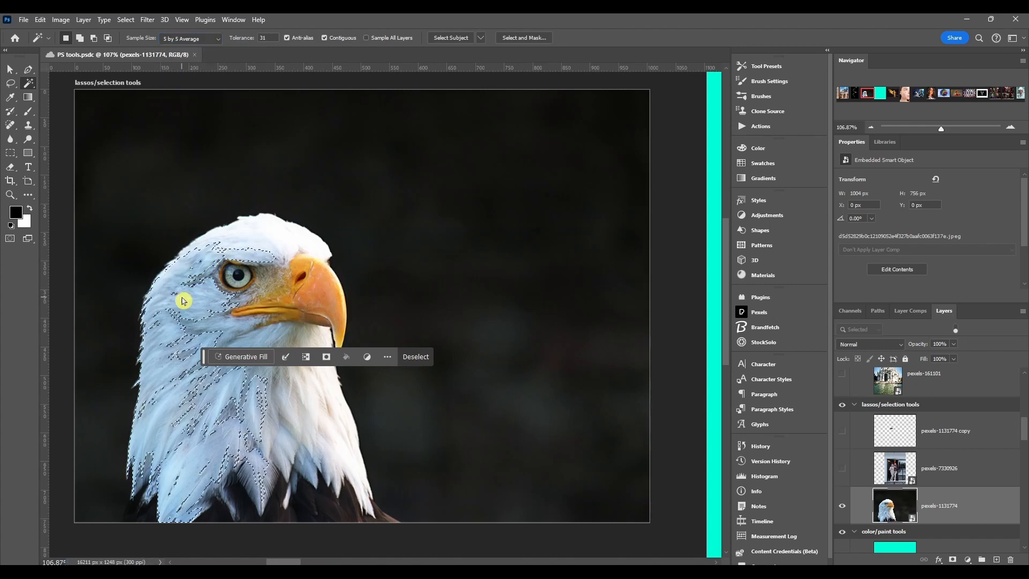
{"action": "left_click", "coordinate": [333, 293]}
{"action": "left_click", "coordinate": [320, 275]}
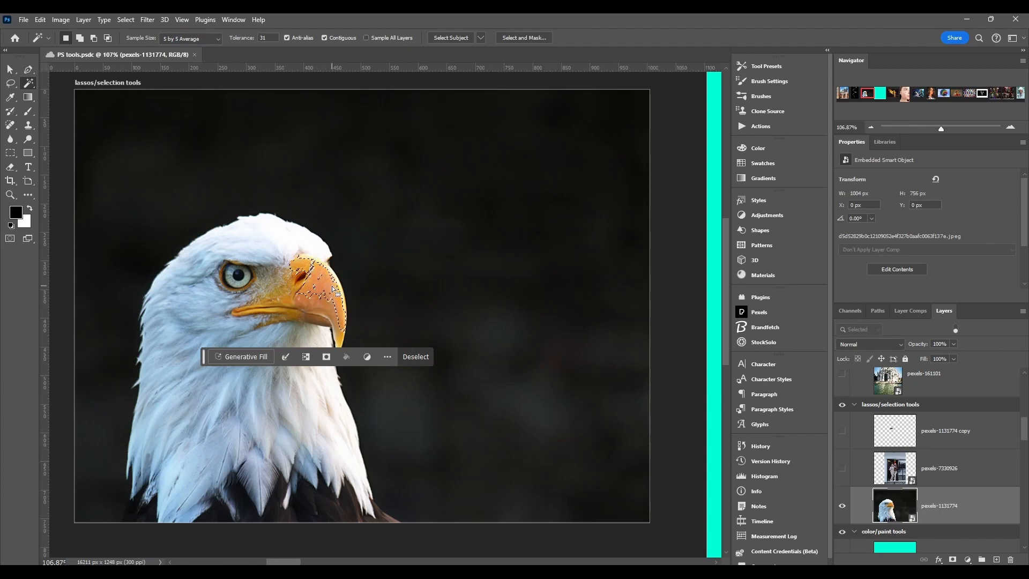
Try Sample Size 101 by 101 Average, deselect, and sample the eagle's beak and head feathers.
{"action": "left_click", "coordinate": [190, 39]}
{"action": "left_click", "coordinate": [187, 106]}
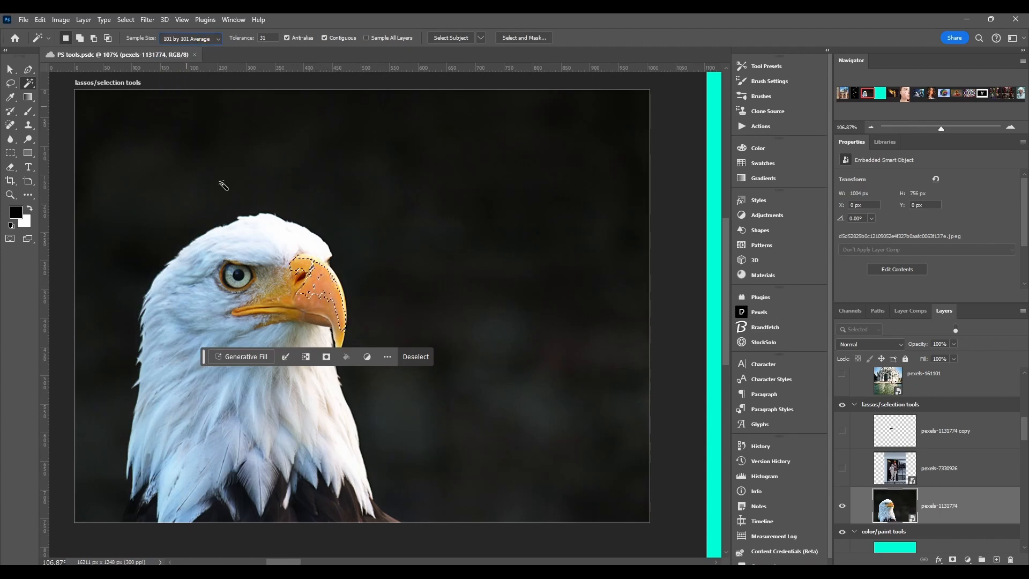
{"action": "left_click", "coordinate": [248, 230]}
{"action": "left_click", "coordinate": [415, 357]}
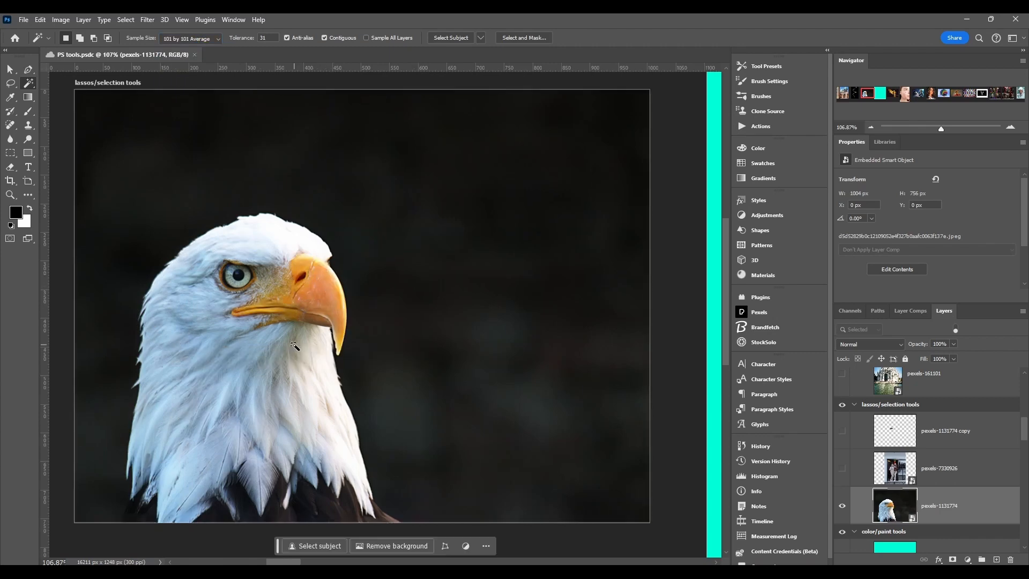
{"action": "left_click", "coordinate": [323, 294]}
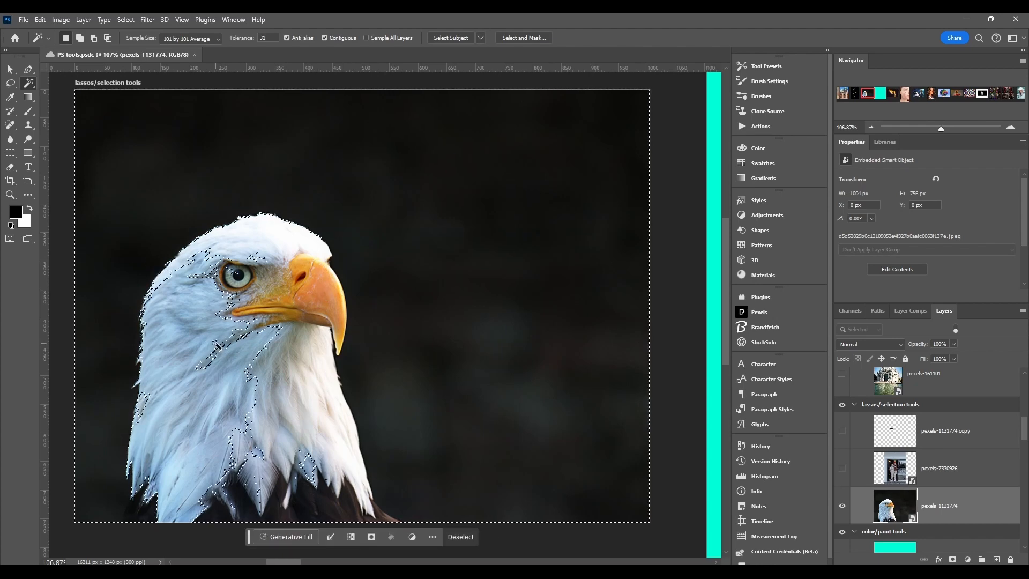
{"action": "left_click", "coordinate": [204, 335]}
Set Sample Size to 3 by 3 Average and Tolerance to 165, then reselect the eagle's beak.
{"action": "left_click", "coordinate": [209, 39]}
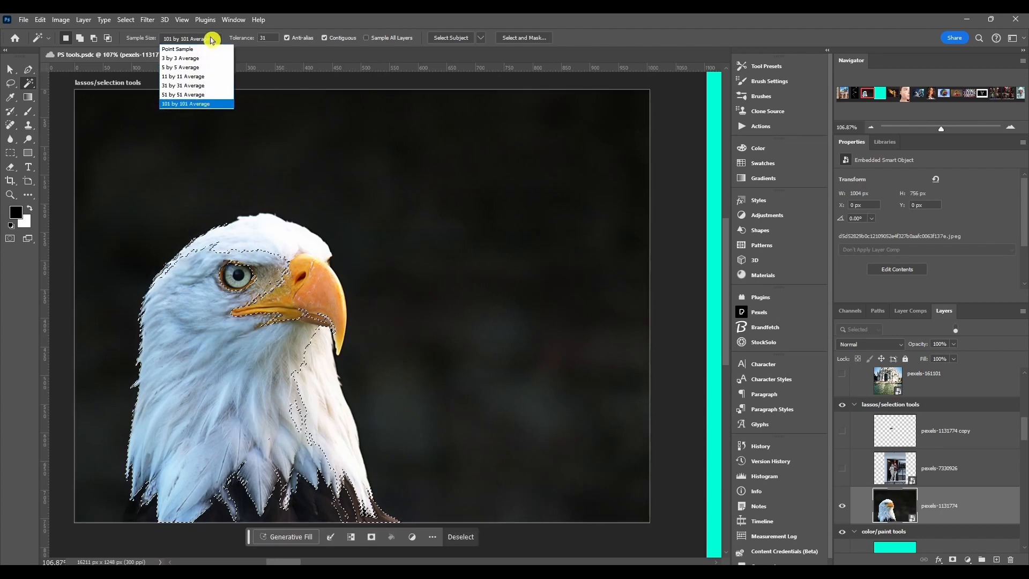
{"action": "left_click", "coordinate": [179, 58]}
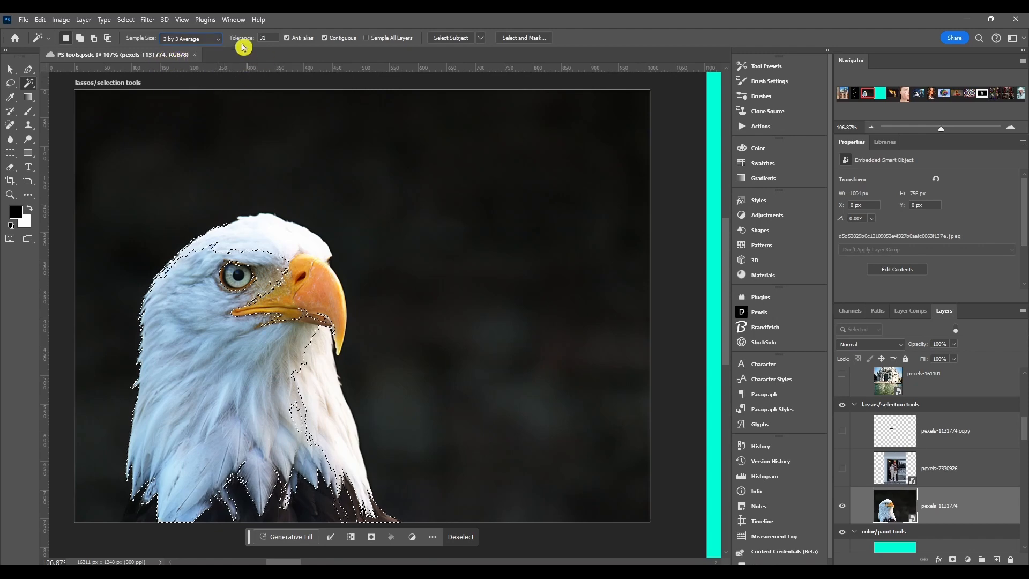
{"action": "left_click_drag", "start_coordinate": [236, 40], "coordinate": [240, 39]}
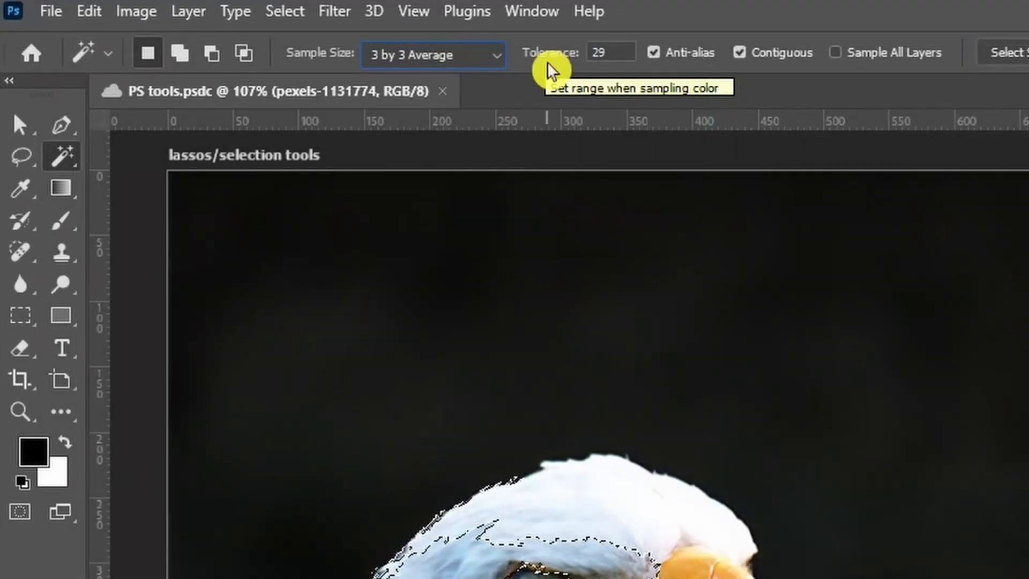
{"action": "left_click_drag", "start_coordinate": [551, 57], "coordinate": [597, 50]}
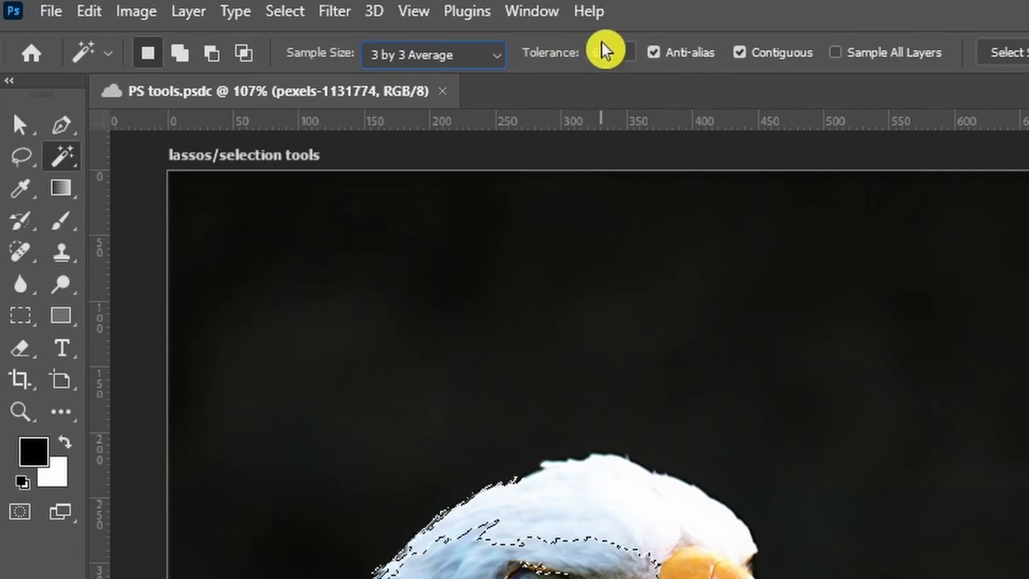
{"action": "left_click_drag", "start_coordinate": [581, 62], "coordinate": [682, 69]}
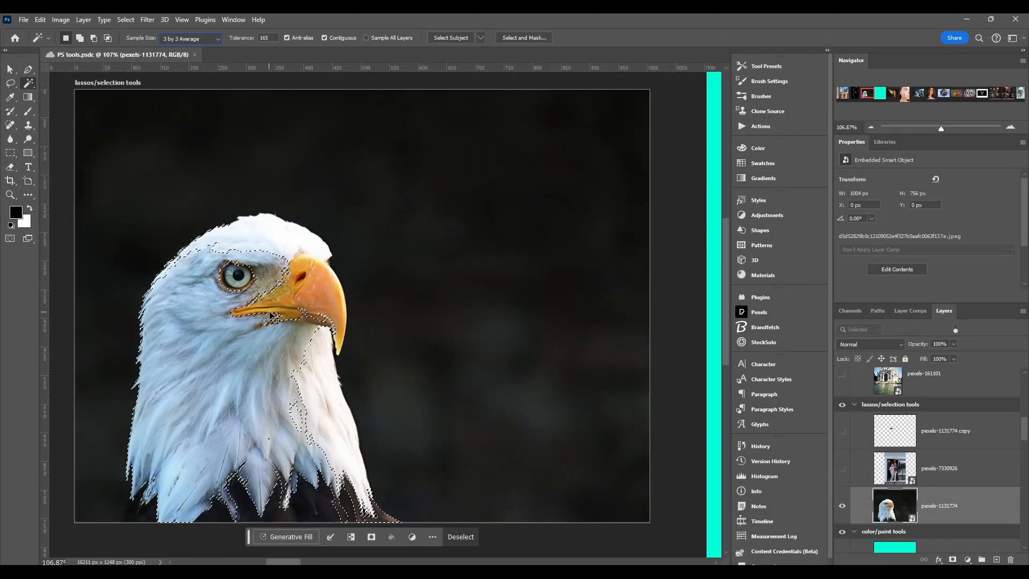
{"action": "key", "text": "ctrl+d"}
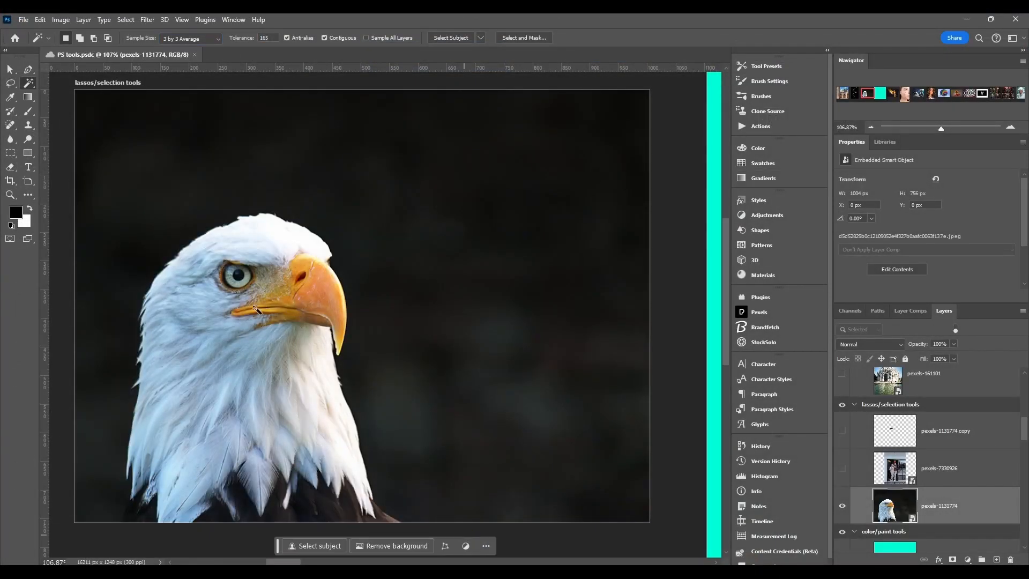
{"action": "left_click", "coordinate": [321, 295]}
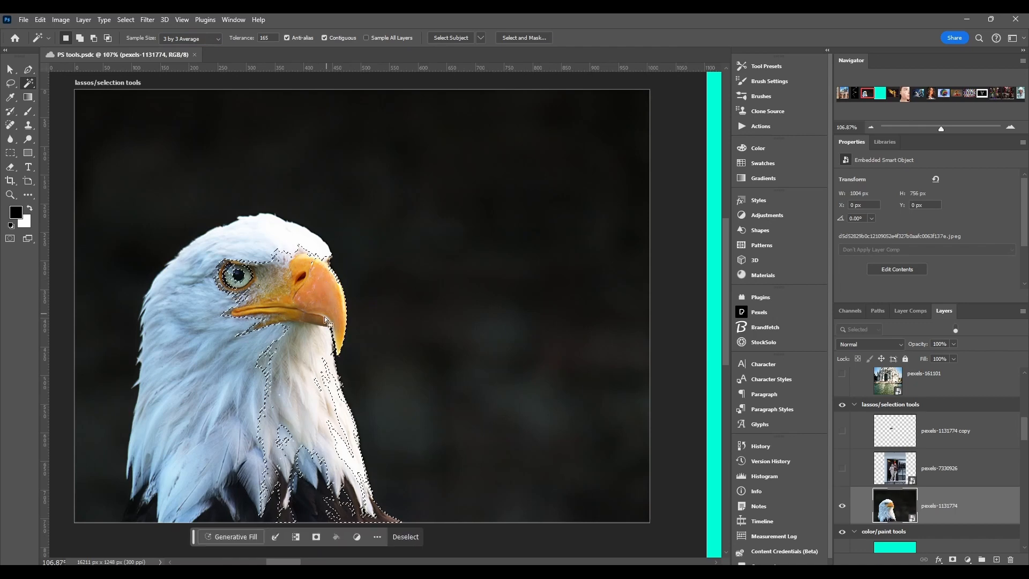
Lower Tolerance to 28, deselect, and select the eagle's beak again with the Magic Wand.
{"action": "left_click_drag", "start_coordinate": [248, 39], "coordinate": [239, 41]}
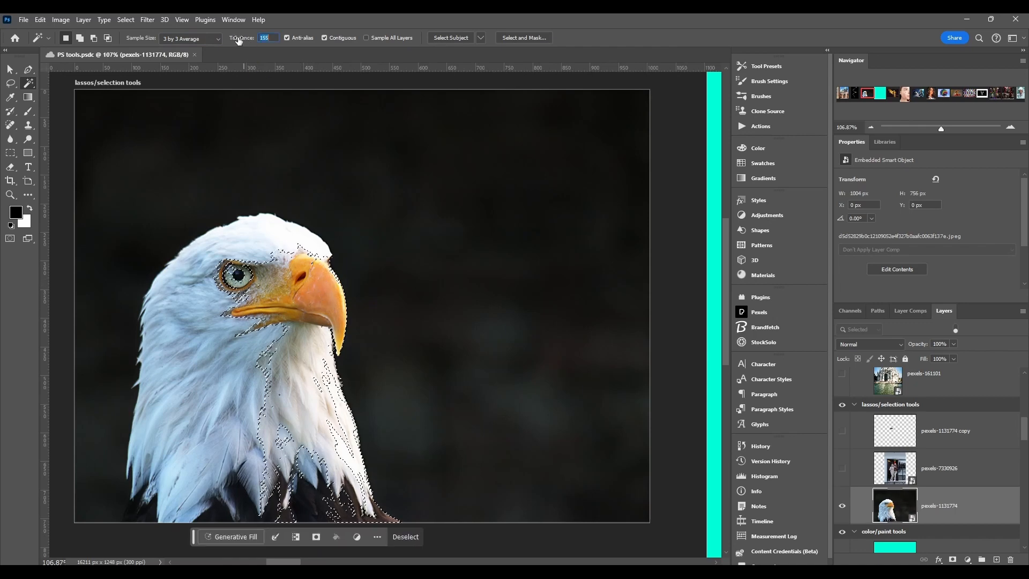
{"action": "left_click_drag", "start_coordinate": [172, 46], "coordinate": [169, 47]}
{"action": "key", "text": "ctrl+d"}
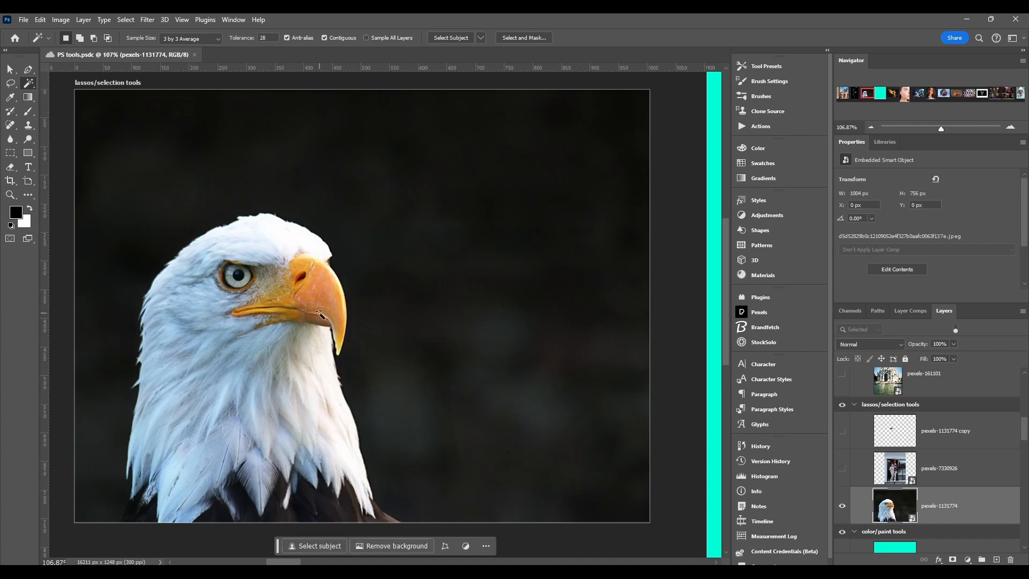
{"action": "left_click", "coordinate": [311, 290]}
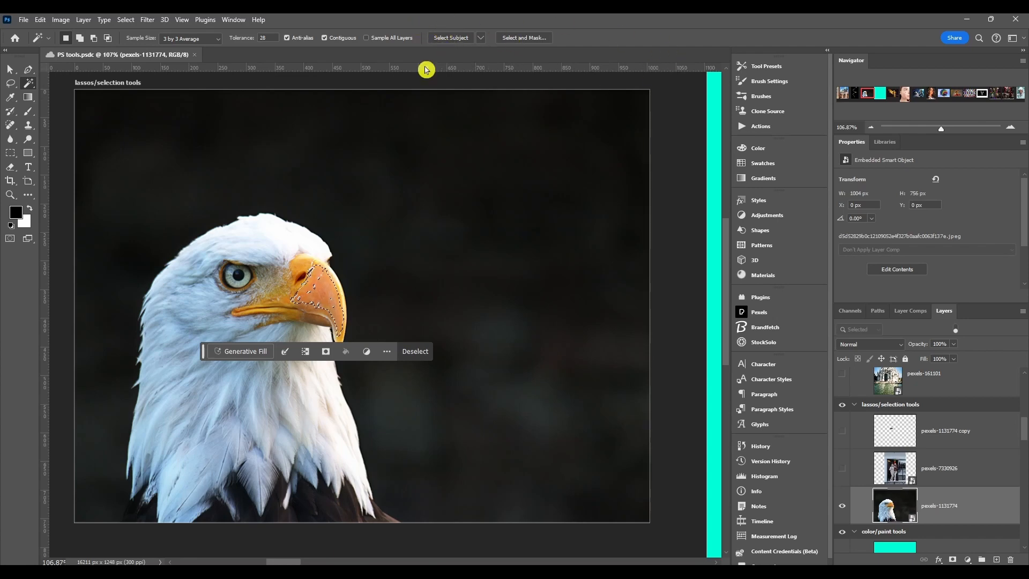
Select the whole eagle with Select Subject.
{"action": "left_click", "coordinate": [451, 40]}
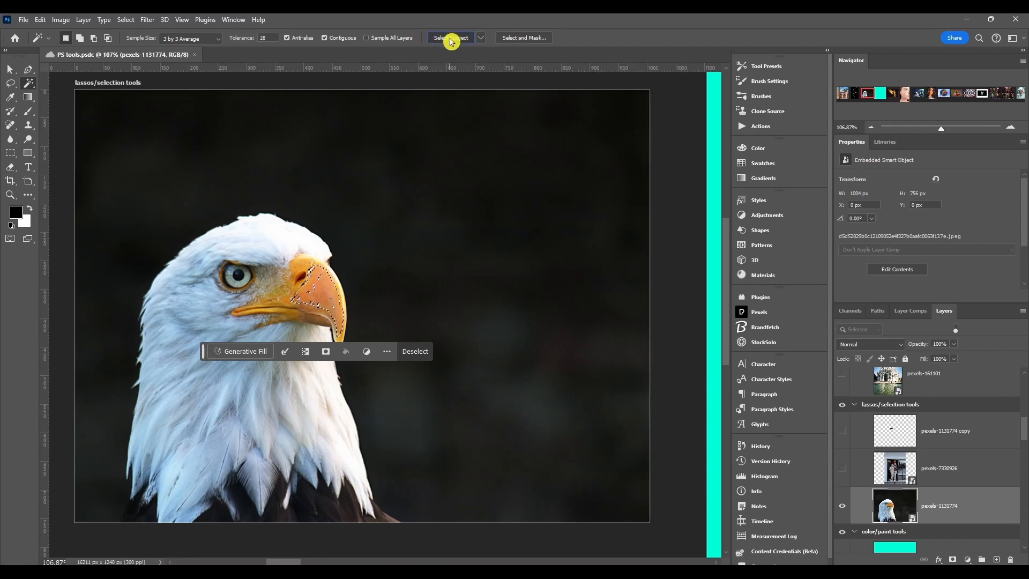
{"action": "left_click", "coordinate": [476, 224]}
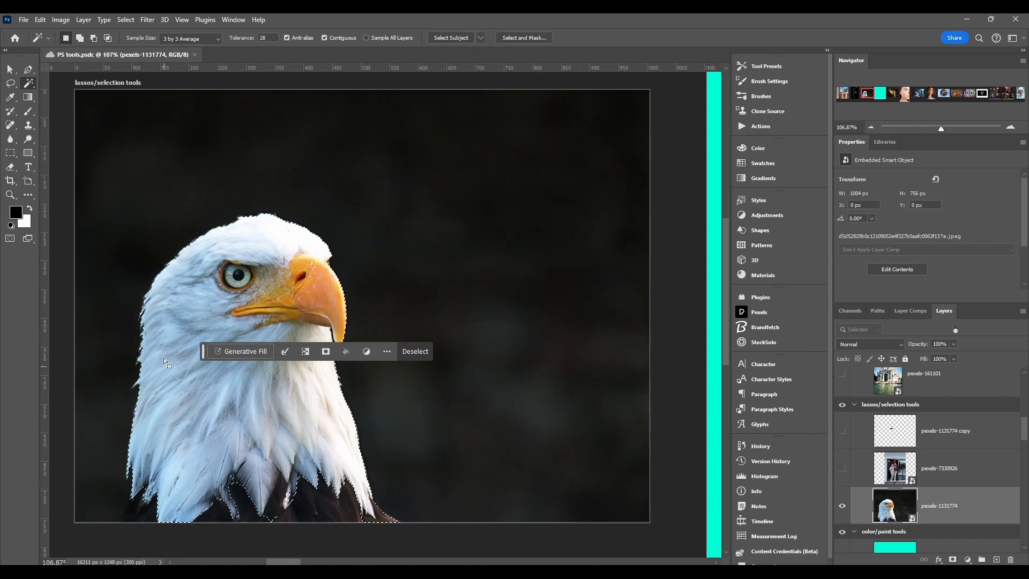
{"action": "left_click_drag", "start_coordinate": [204, 351], "coordinate": [393, 360]}
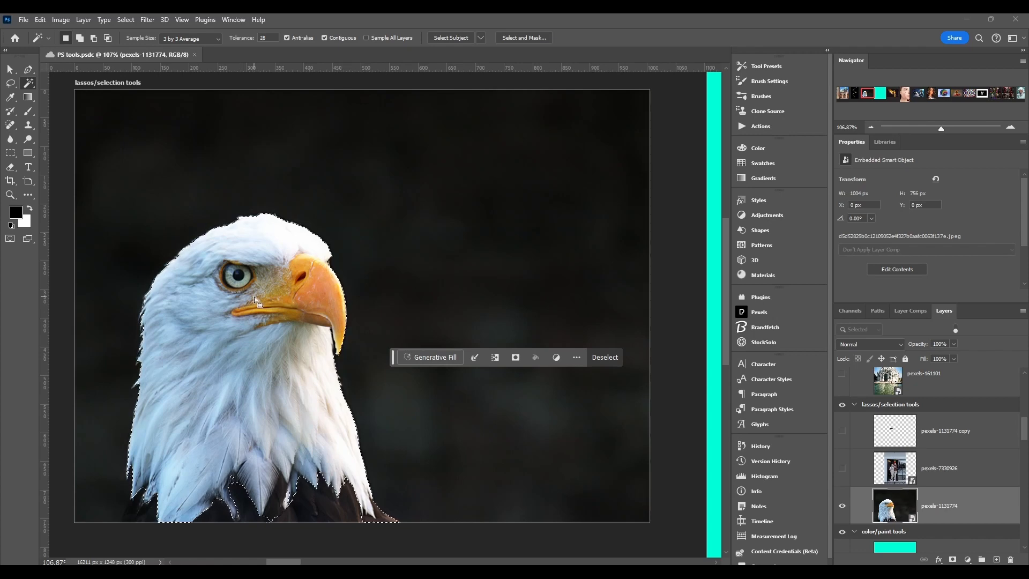
{"action": "scroll", "coordinate": [257, 302], "scroll_direction": "up", "scroll_amount": 1}
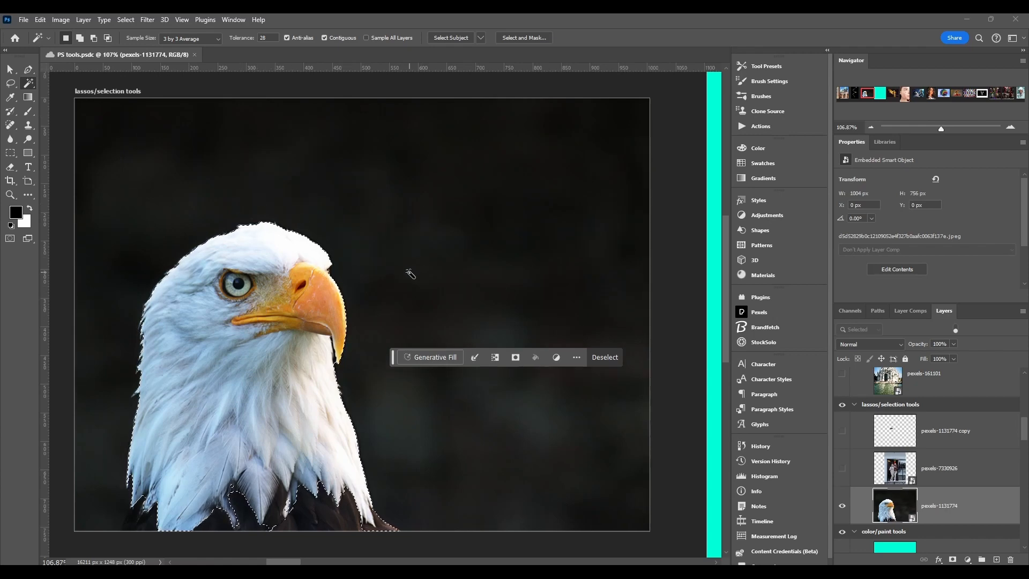
{"action": "scroll", "coordinate": [410, 273], "scroll_direction": "down", "scroll_amount": 2}
Check the Select Subject processing mode options and open Select and Mask.
{"action": "left_click", "coordinate": [481, 38]}
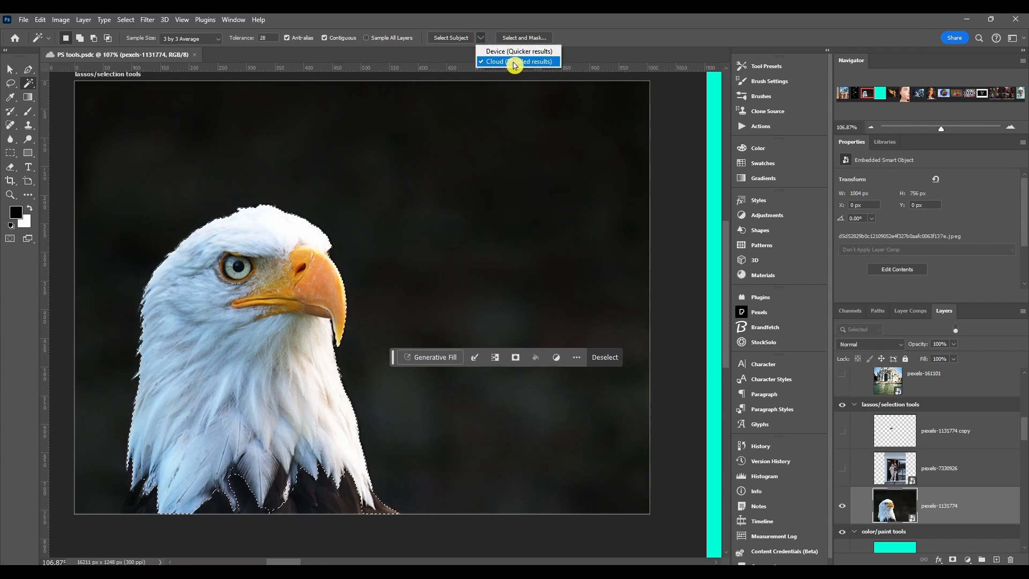
{"action": "left_click", "coordinate": [492, 30]}
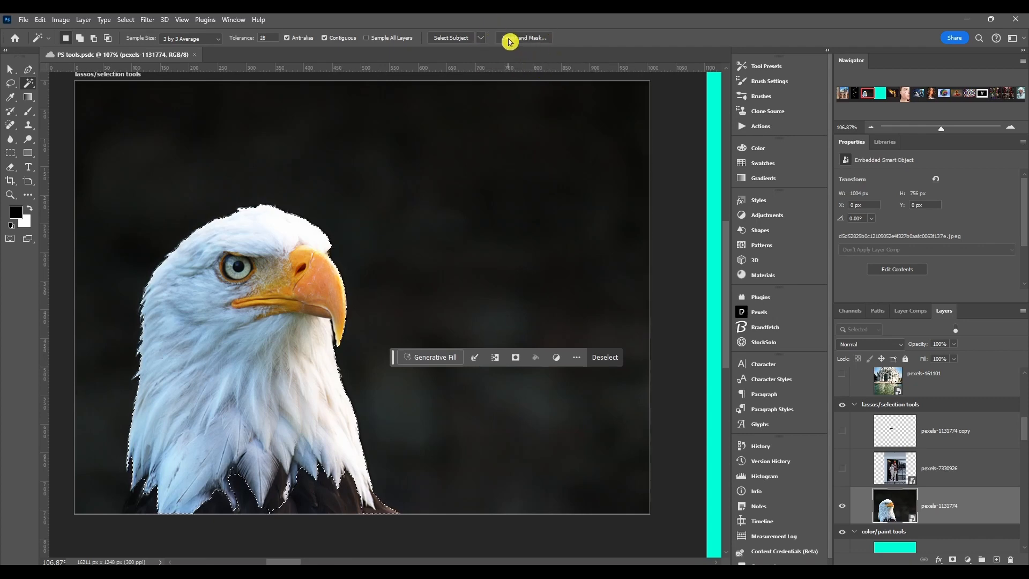
{"action": "left_click", "coordinate": [529, 38]}
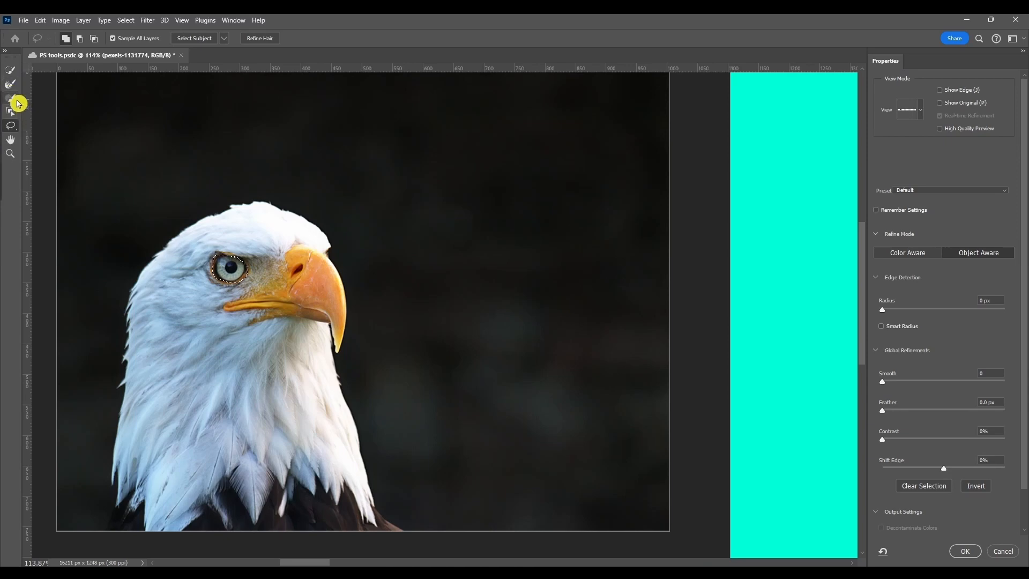
Switch to the Lasso Tool in the Select and Mask workspace.
{"action": "right_click", "coordinate": [9, 129]}
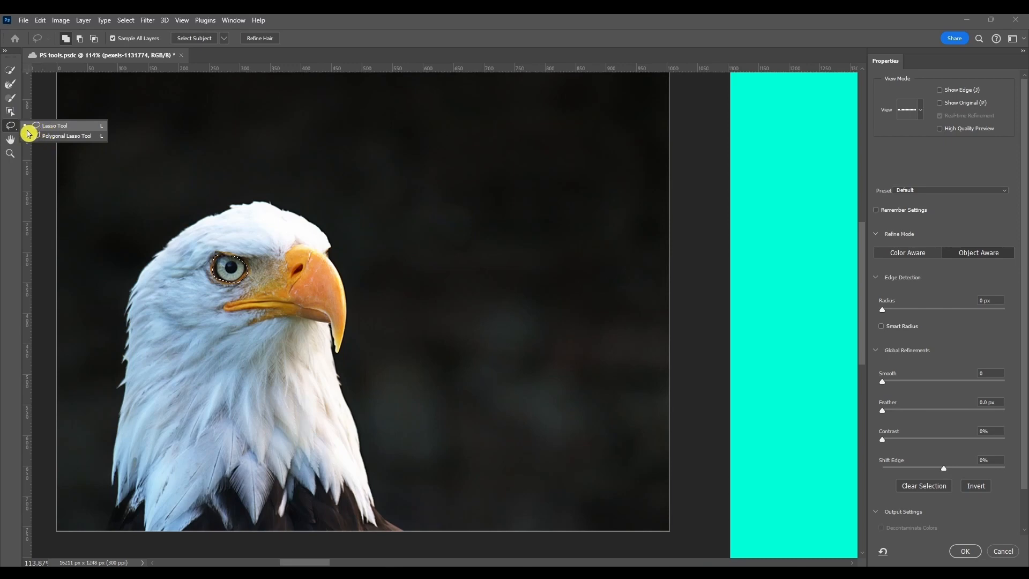
{"action": "left_click", "coordinate": [11, 152]}
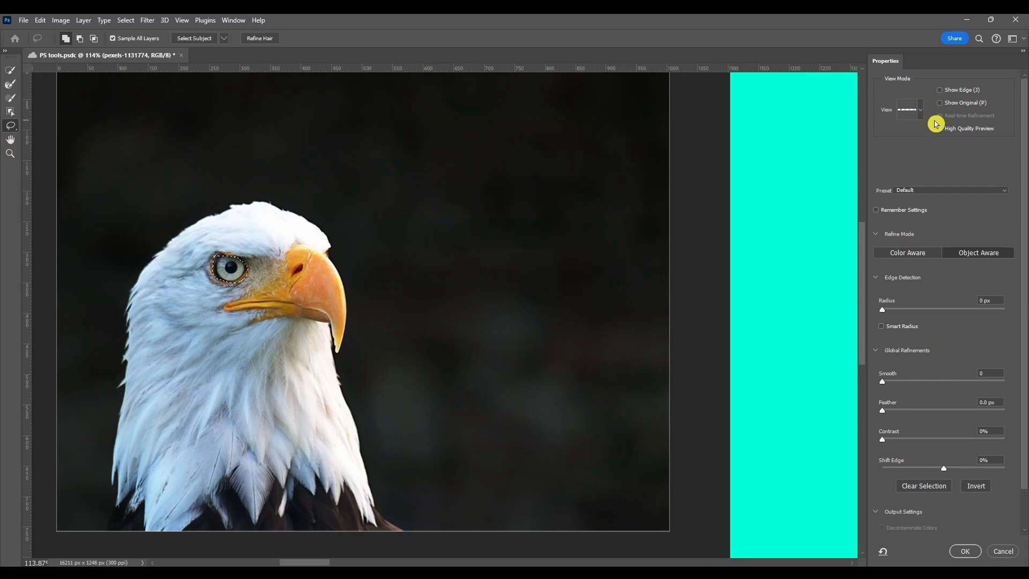
Preview the View mode options and toggle Show Edge on and off.
{"action": "left_click", "coordinate": [920, 110]}
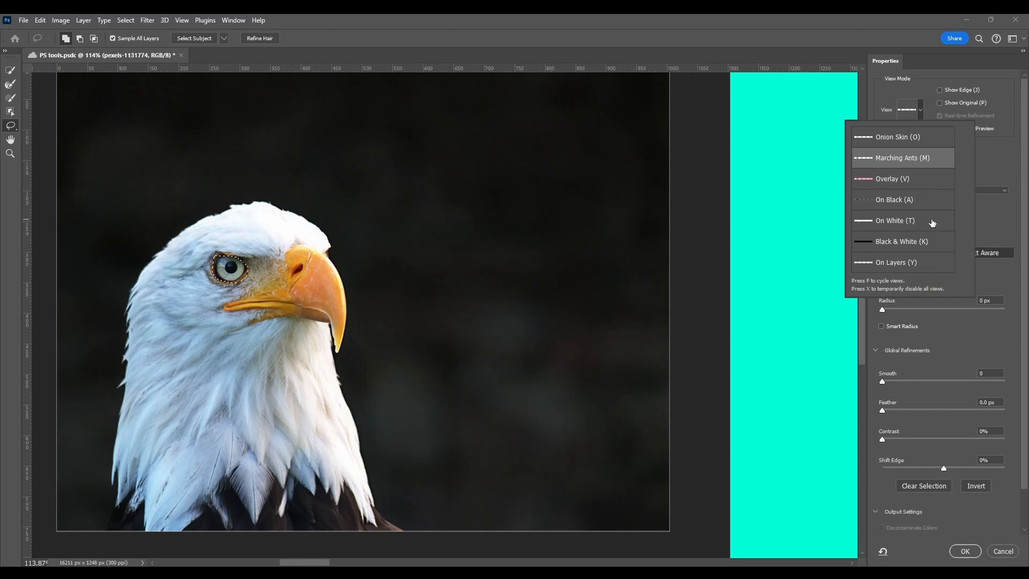
{"action": "left_click", "coordinate": [991, 155]}
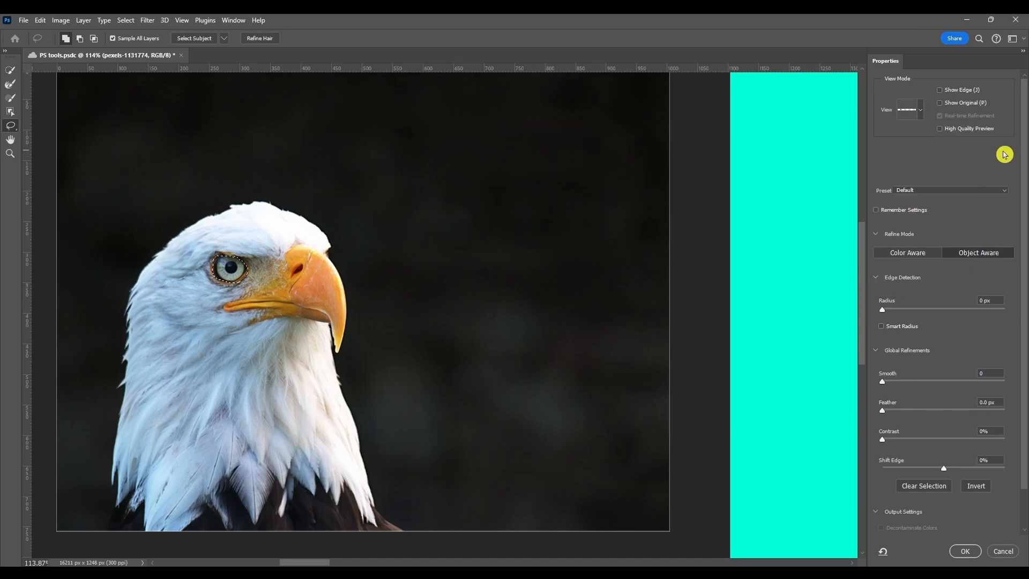
{"action": "left_click", "coordinate": [941, 91]}
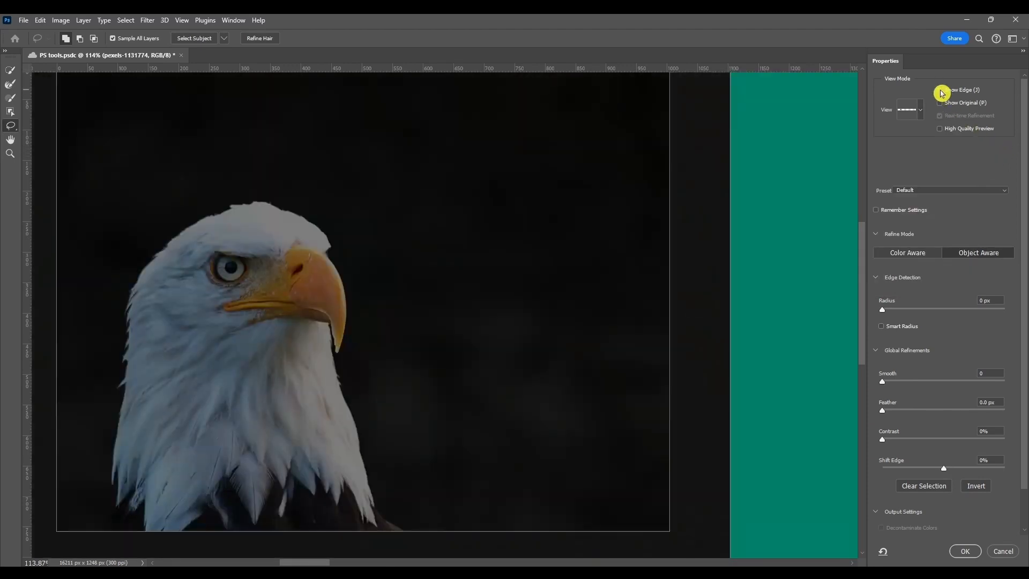
{"action": "left_click", "coordinate": [941, 92]}
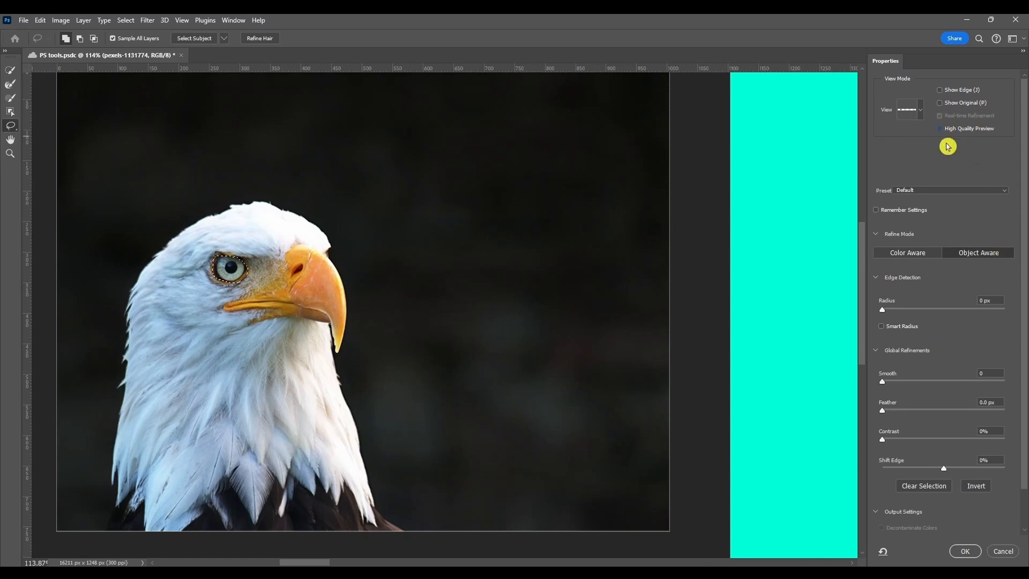
Examine the Preset options and scroll the properties down to Output Settings.
{"action": "left_click", "coordinate": [909, 191]}
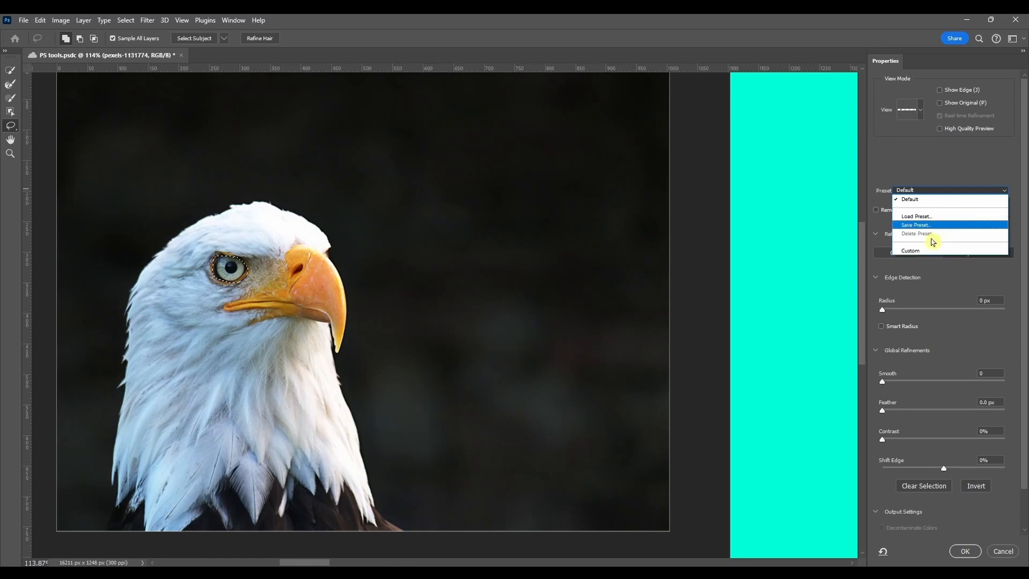
{"action": "left_click", "coordinate": [941, 165]}
{"action": "scroll", "coordinate": [929, 244], "scroll_direction": "down", "scroll_amount": 2}
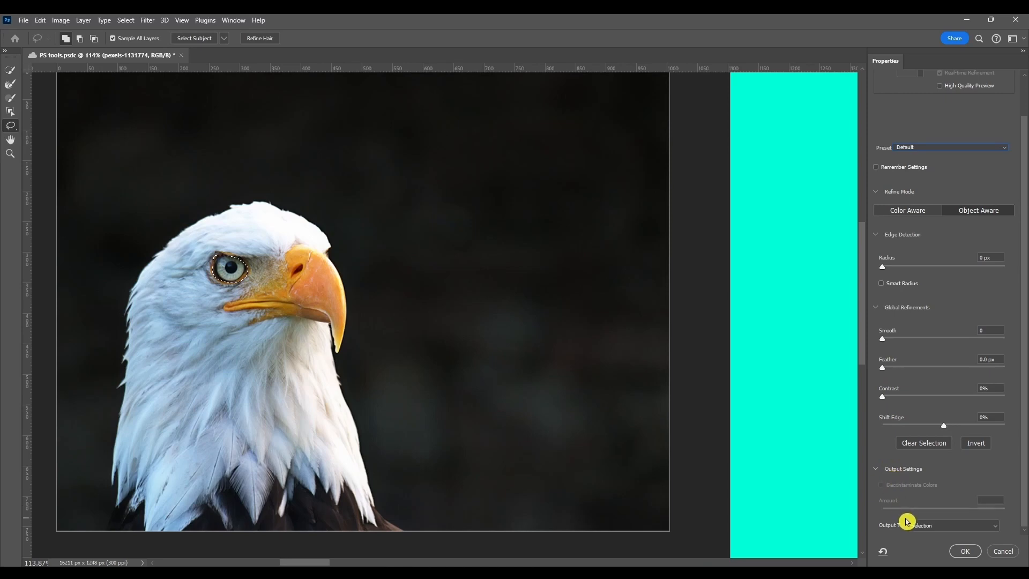
Set the Select and Mask output to New Layer and apply the refinement.
{"action": "left_click", "coordinate": [933, 529]}
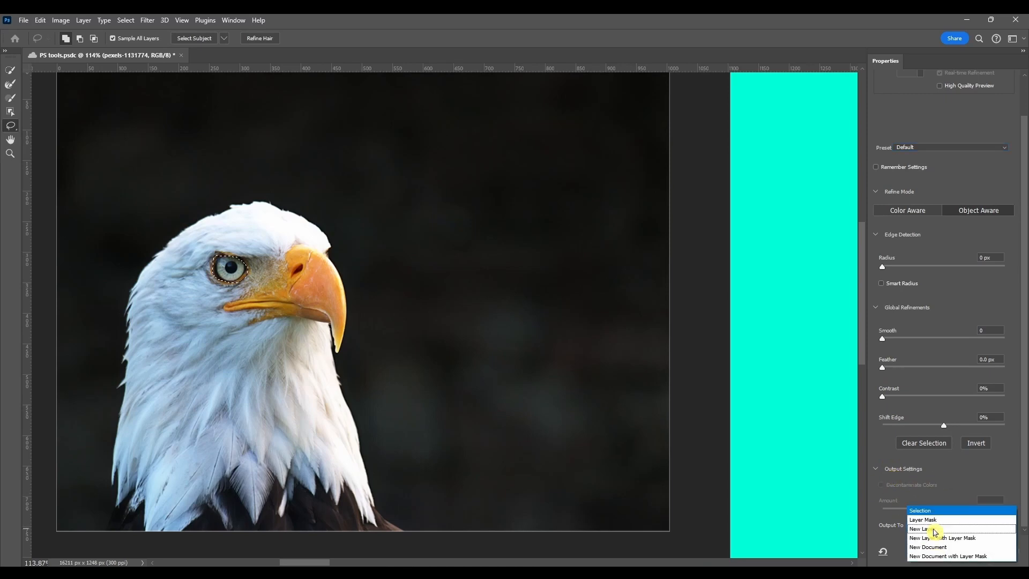
{"action": "left_click", "coordinate": [937, 509]}
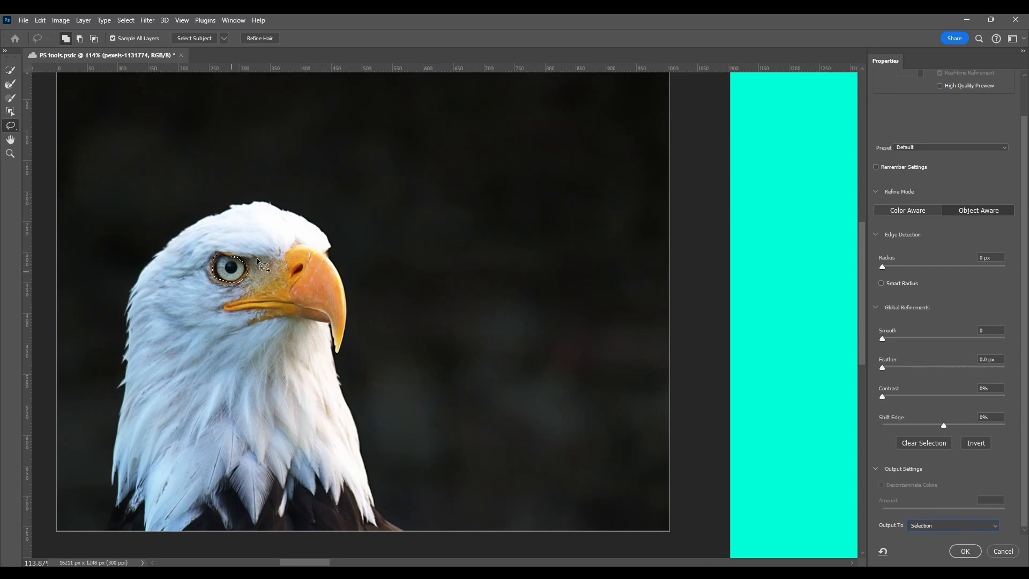
{"action": "left_click", "coordinate": [921, 525]}
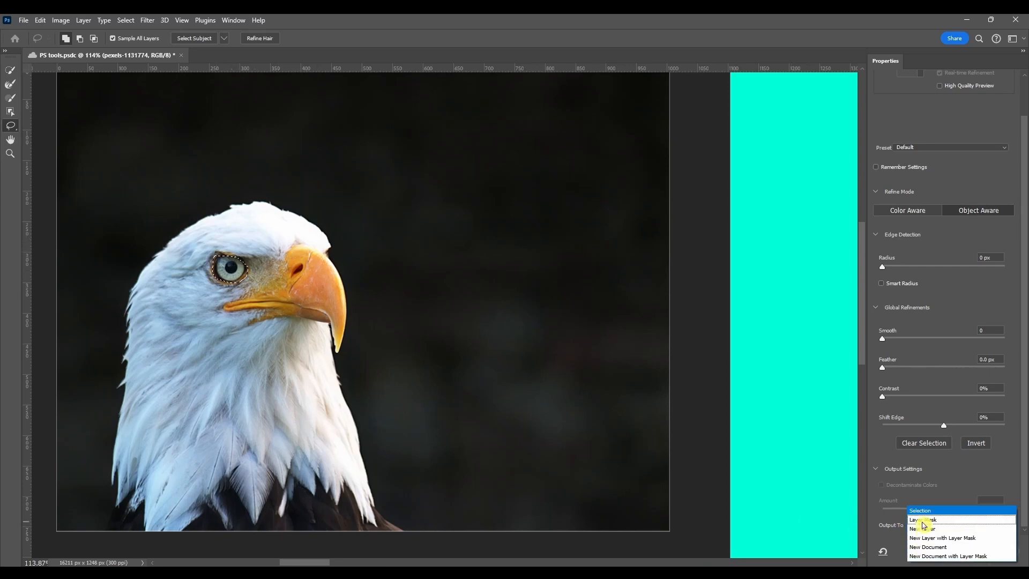
{"action": "left_click", "coordinate": [953, 529]}
{"action": "left_click", "coordinate": [941, 524]}
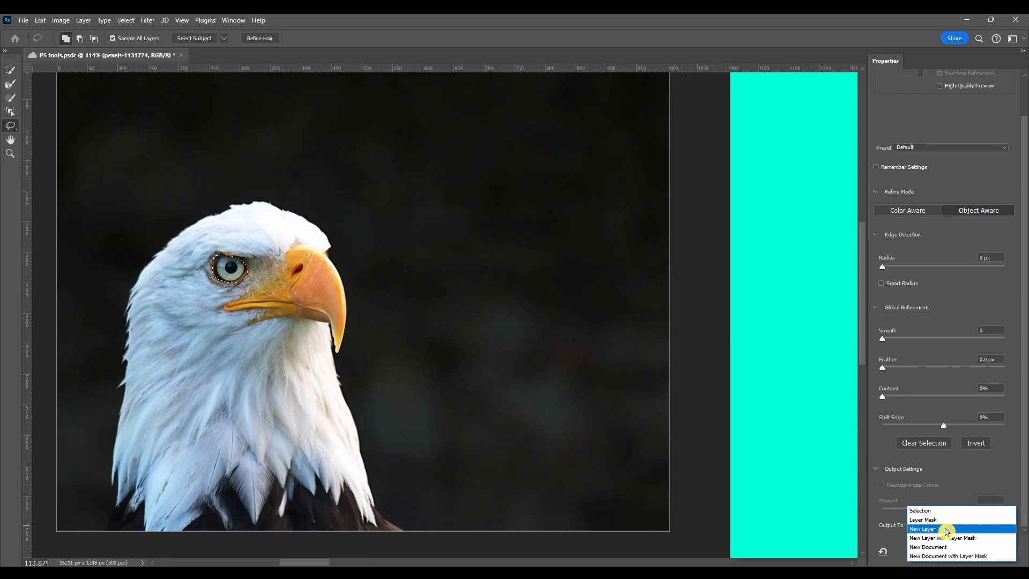
{"action": "left_click", "coordinate": [946, 530]}
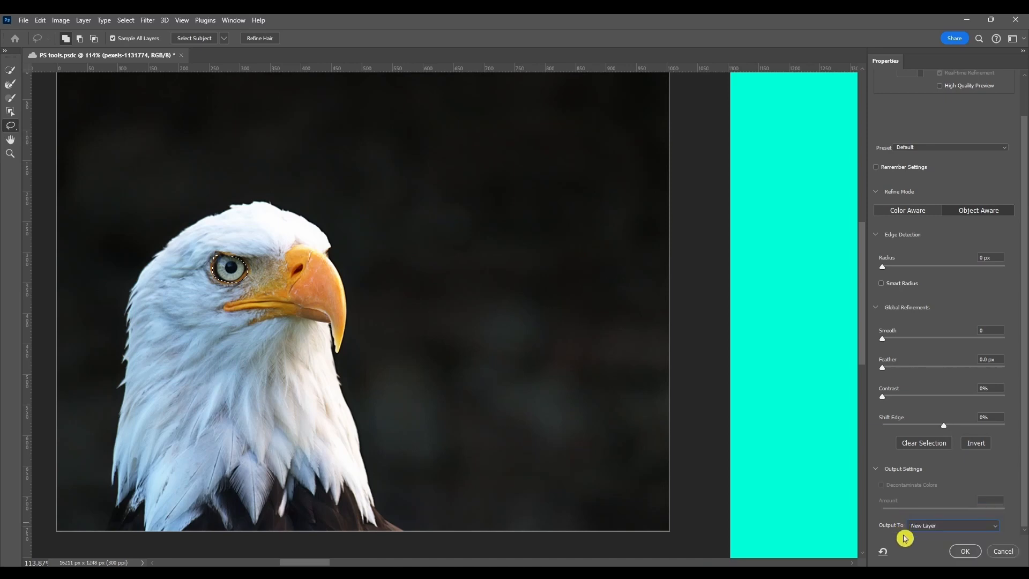
{"action": "left_click", "coordinate": [966, 550]}
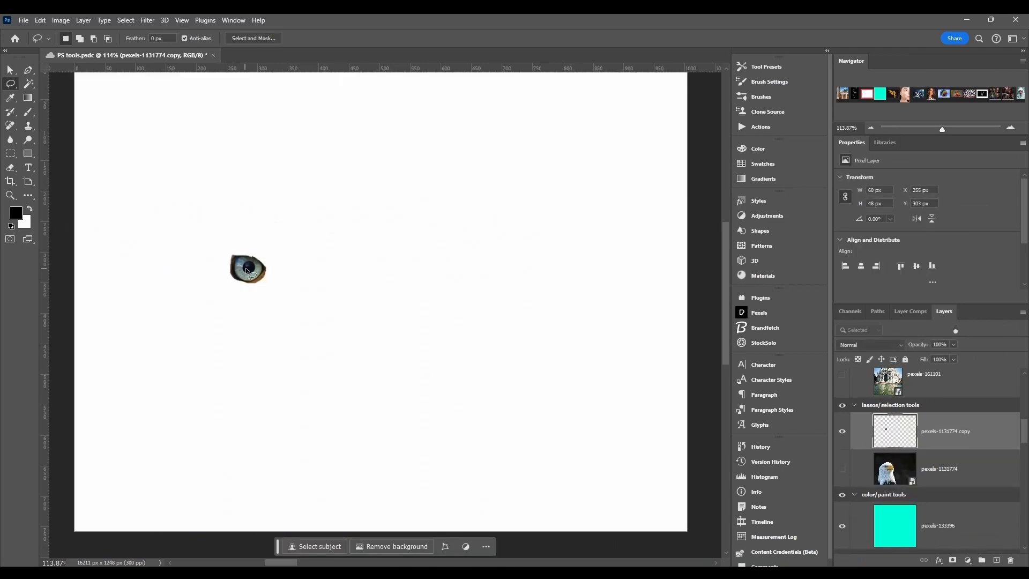
Move the extracted eye about 130 px right and toggle layer visibility to compare it with the original eagle.
{"action": "left_click_drag", "start_coordinate": [252, 273], "coordinate": [335, 276]}
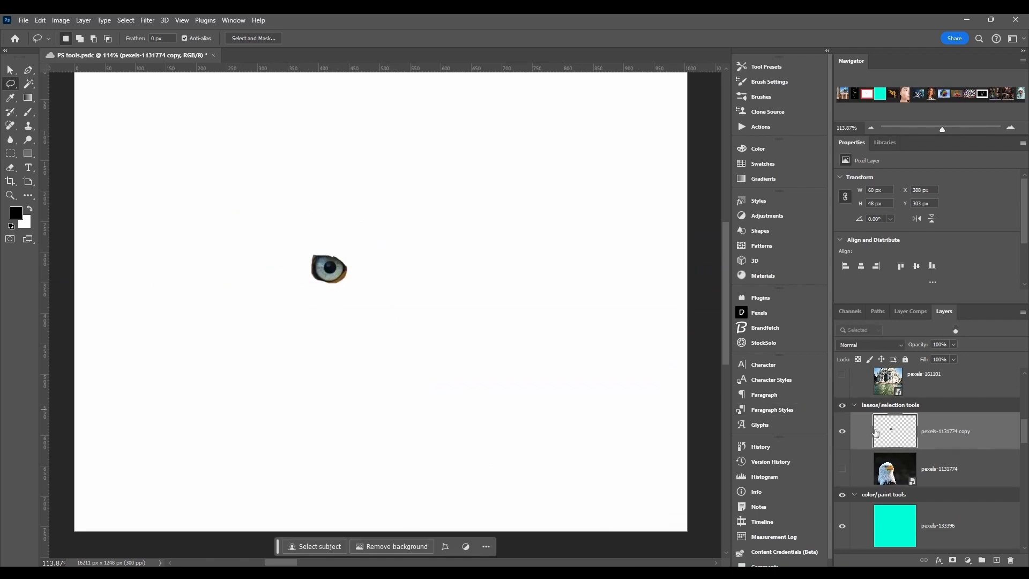
{"action": "left_click", "coordinate": [841, 471]}
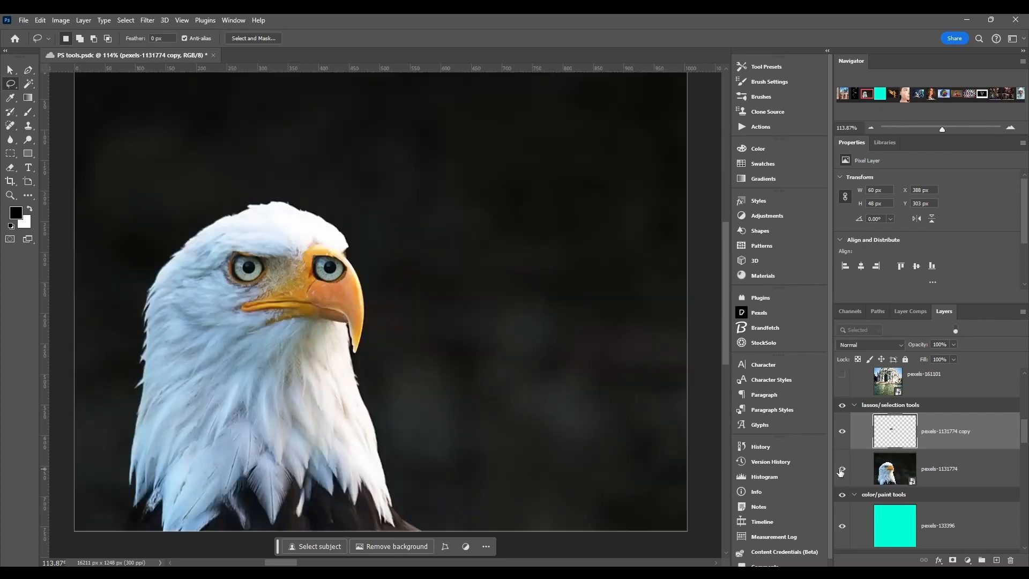
{"action": "left_click", "coordinate": [841, 433]}
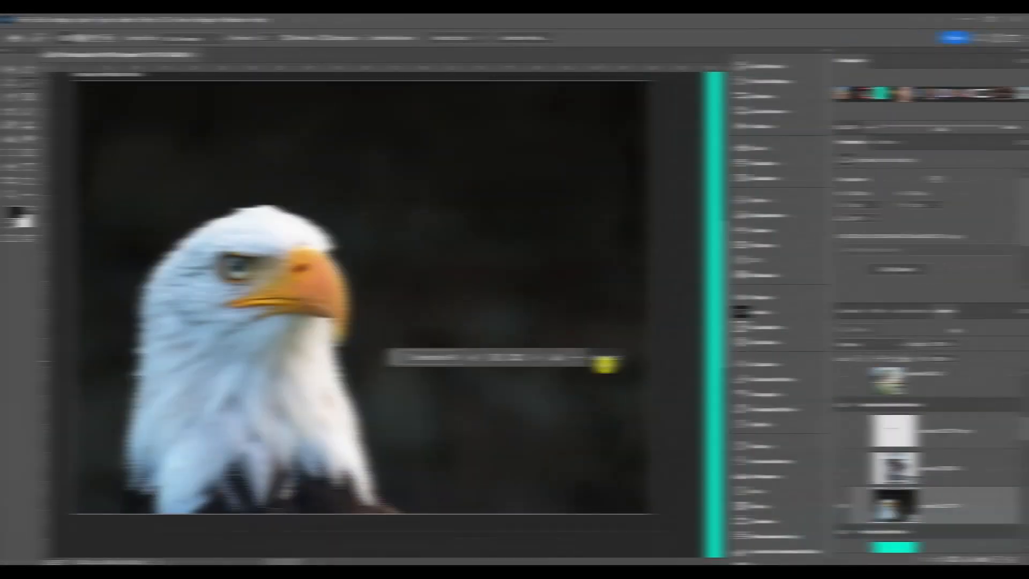